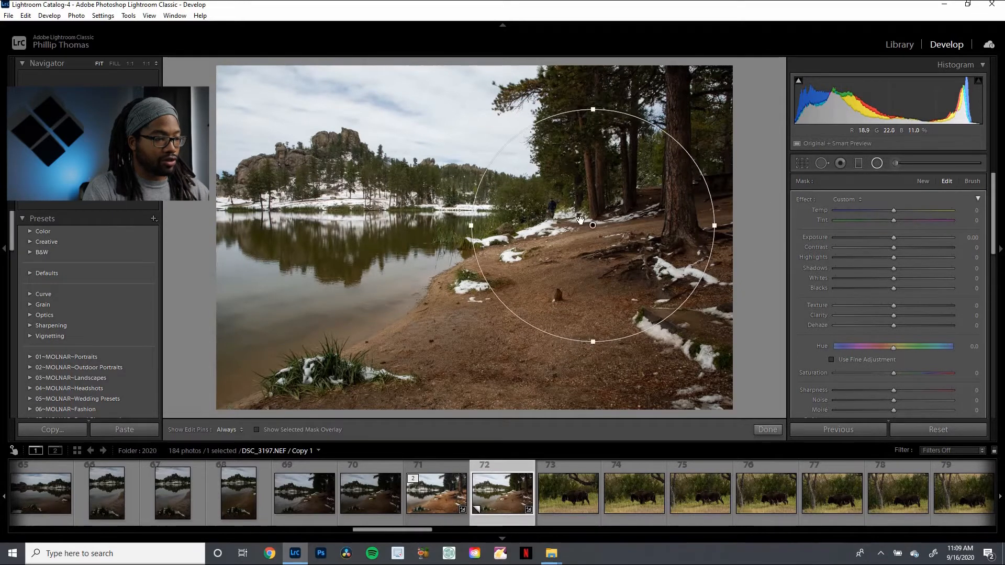
- Reshape and rotate the radial filter into a tilted ellipse and move it over the trees in the photo's upper right
mouse_move(603, 134)
left_mouse_down()
mouse_move(603, 155)
mouse_move(603, 145)
left_mouse_up()
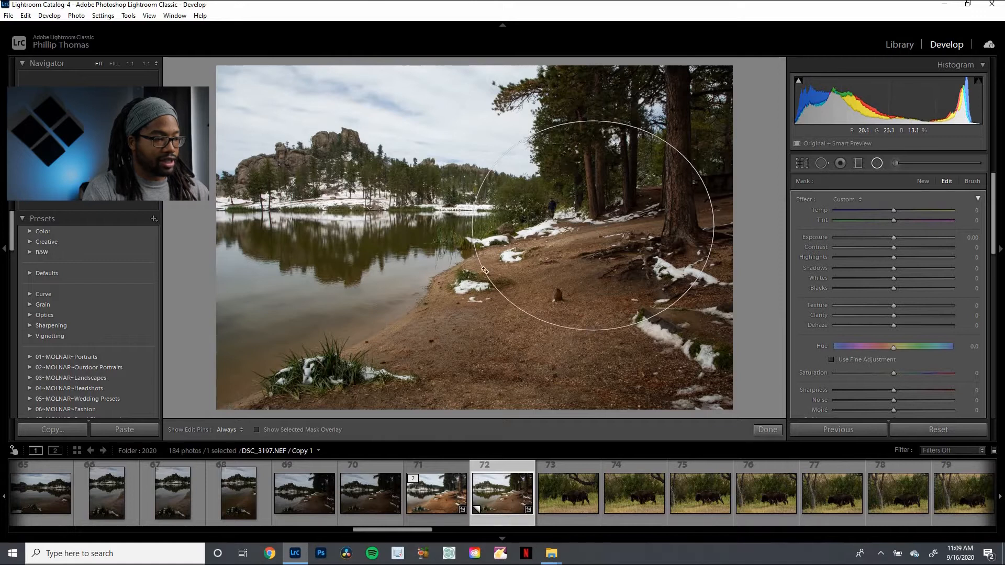
left_click_drag(485, 271, 493, 276)
left_click_drag(533, 313, 570, 329)
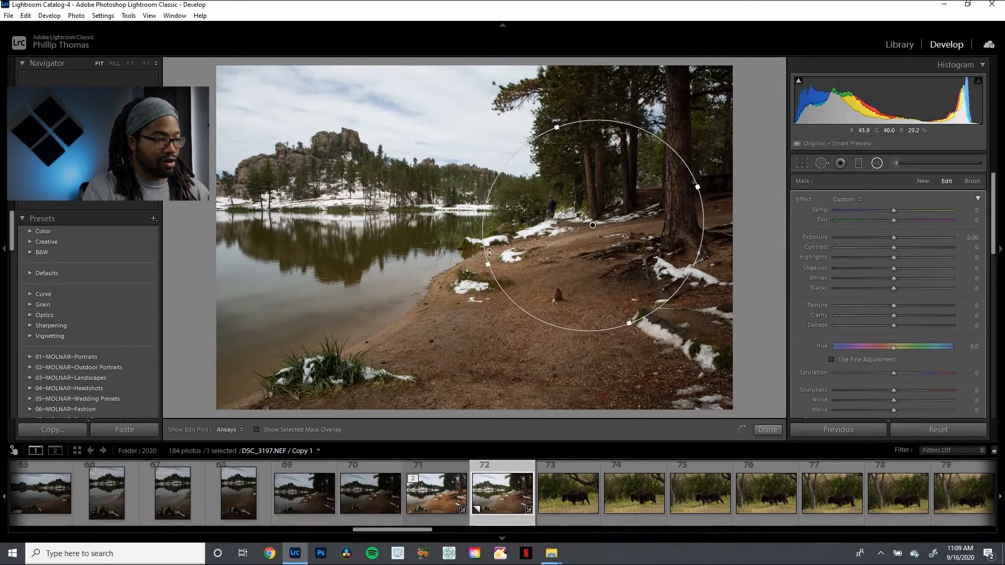
left_click_drag(488, 264, 413, 292)
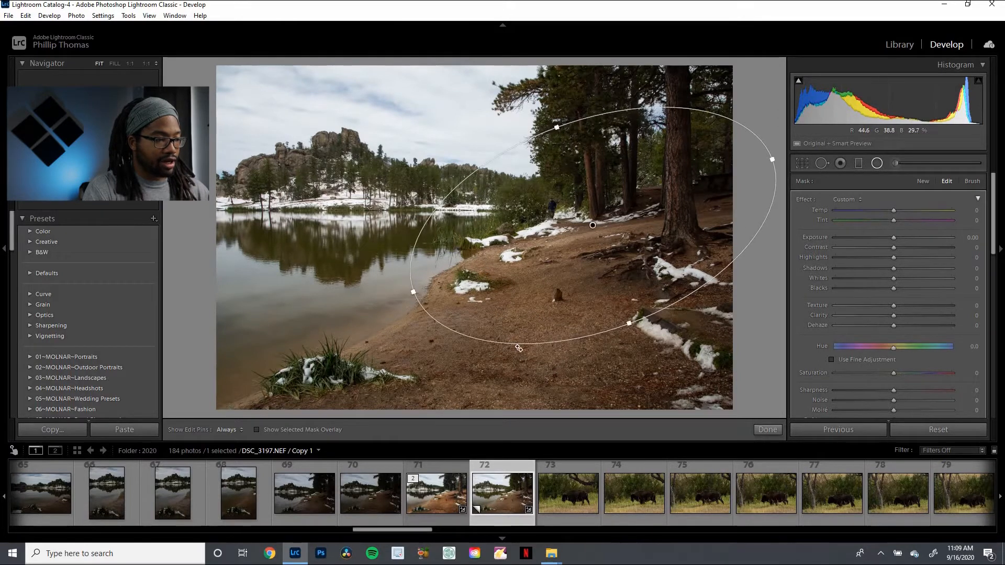
left_click_drag(579, 364, 459, 256)
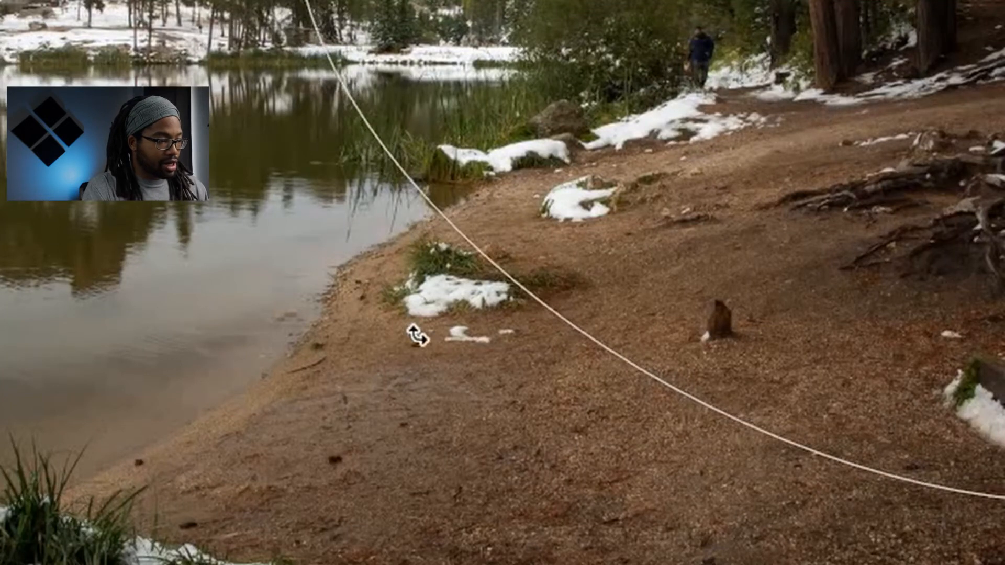
left_click_drag(416, 335, 517, 169)
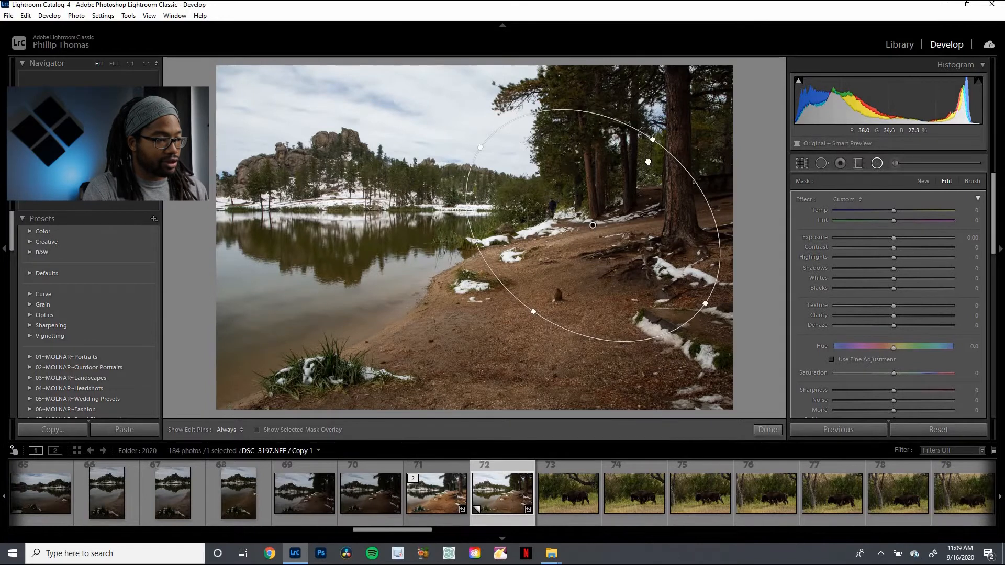
left_click_drag(648, 162, 656, 142)
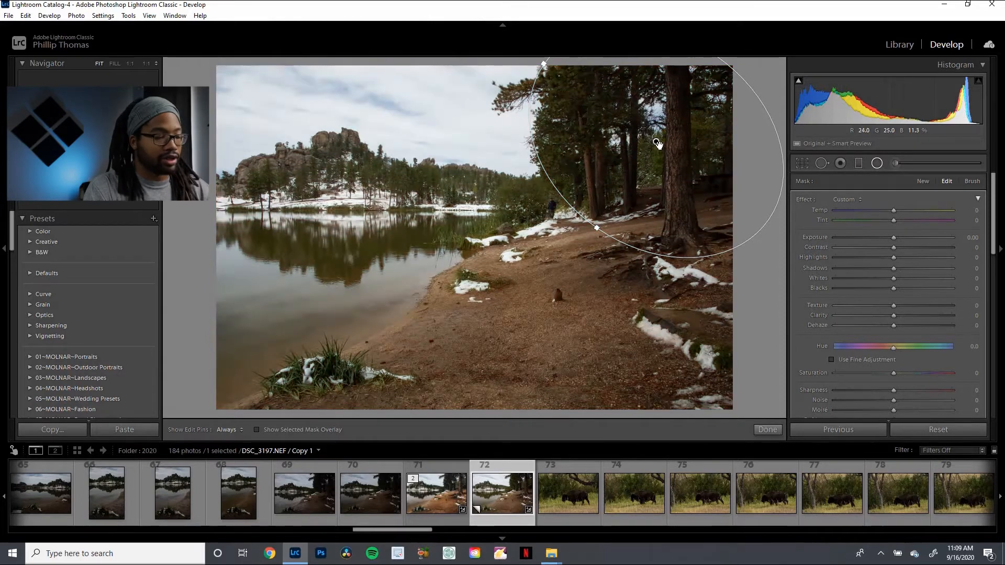
- Invert the tree radial filter so it affects the inside of the ellipse, and check its coverage with the mask overlay
mouse_move(658, 144)
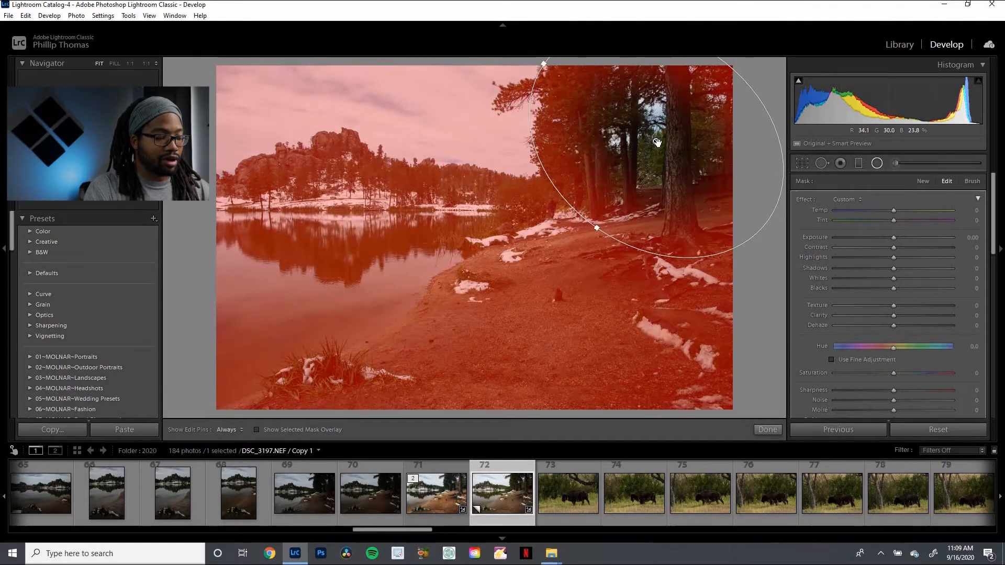
key("apostrophe")
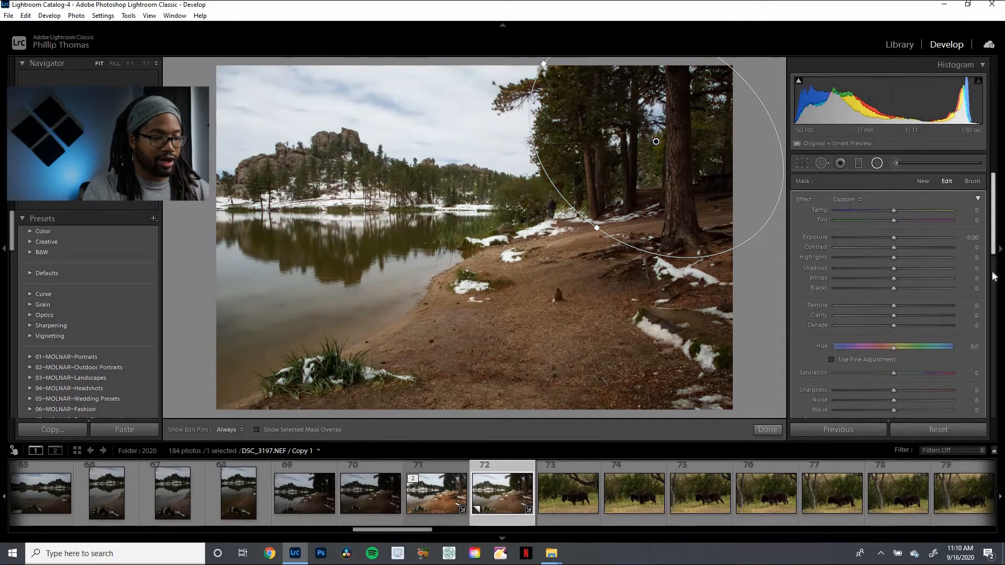
scroll(890, 314, "down", 4)
left_click(826, 375)
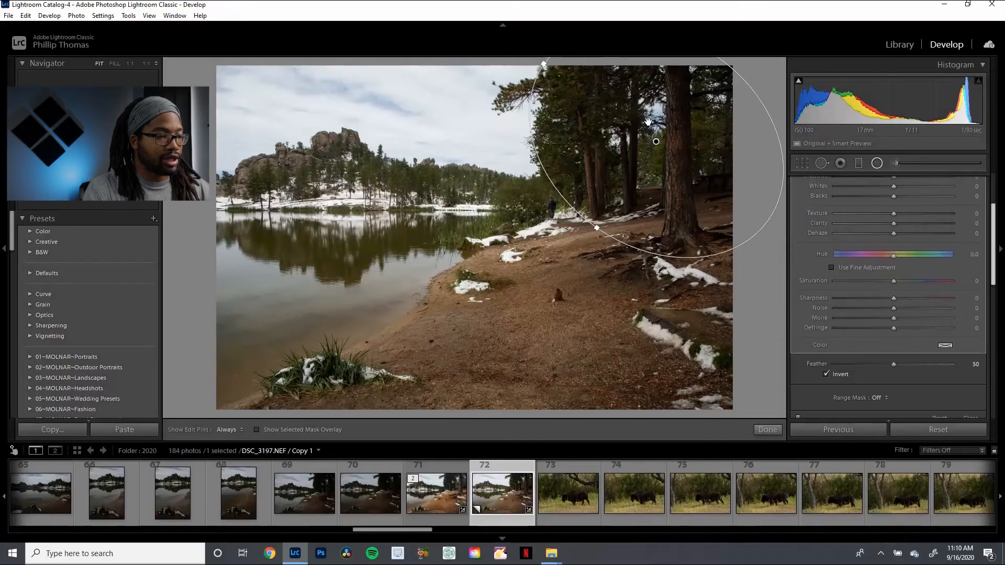
scroll(773, 329, "up", 4)
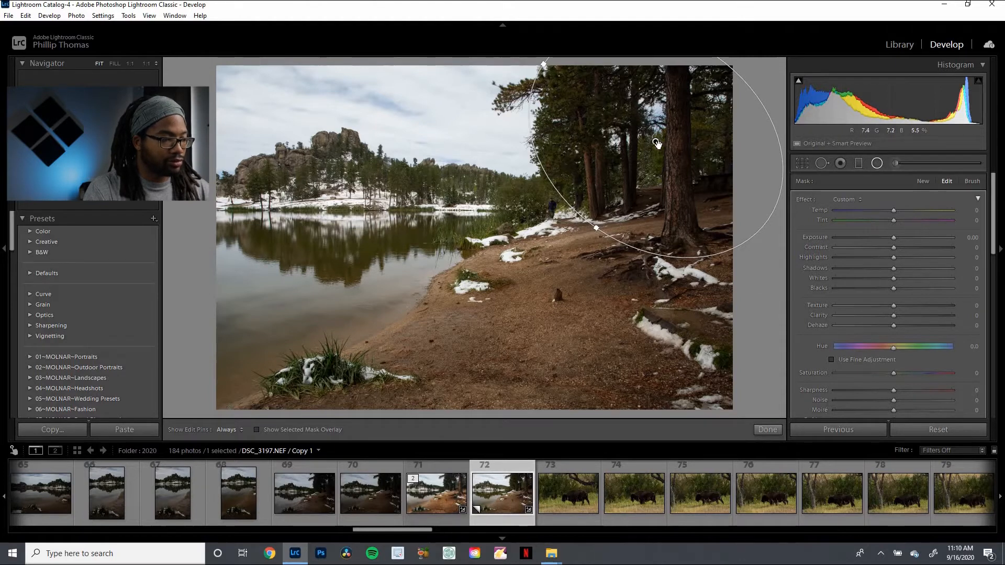
mouse_move(656, 142)
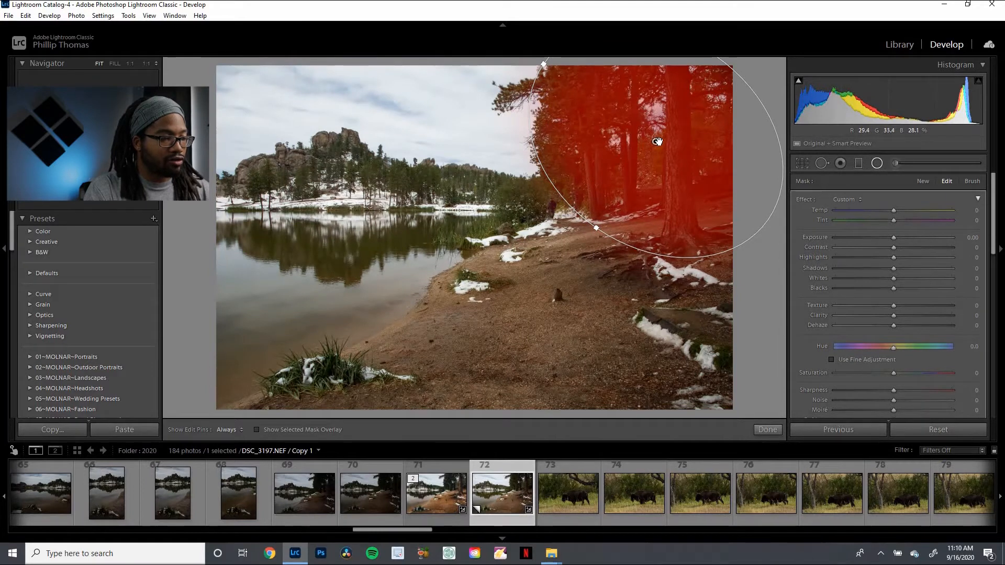
key("o")
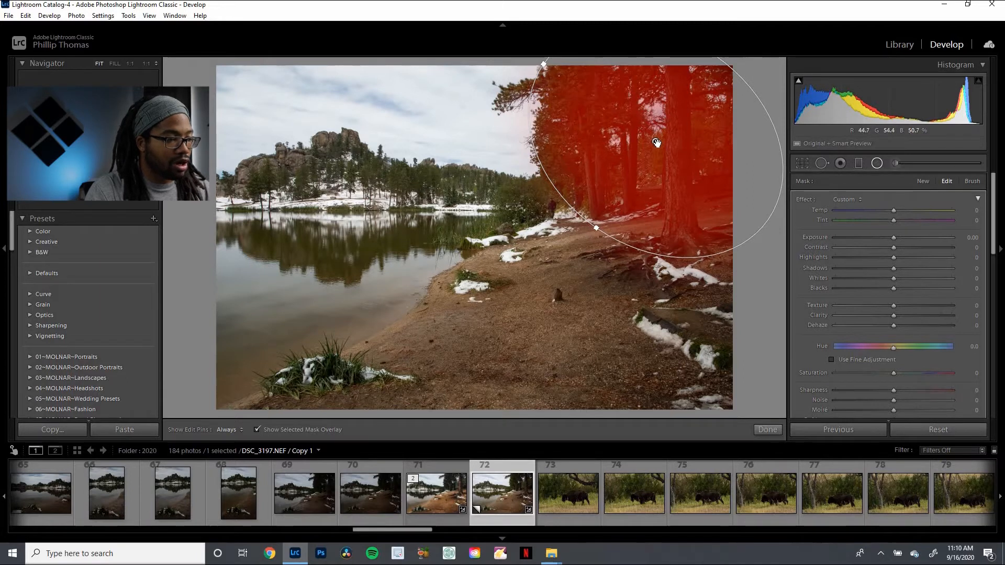
key("o")
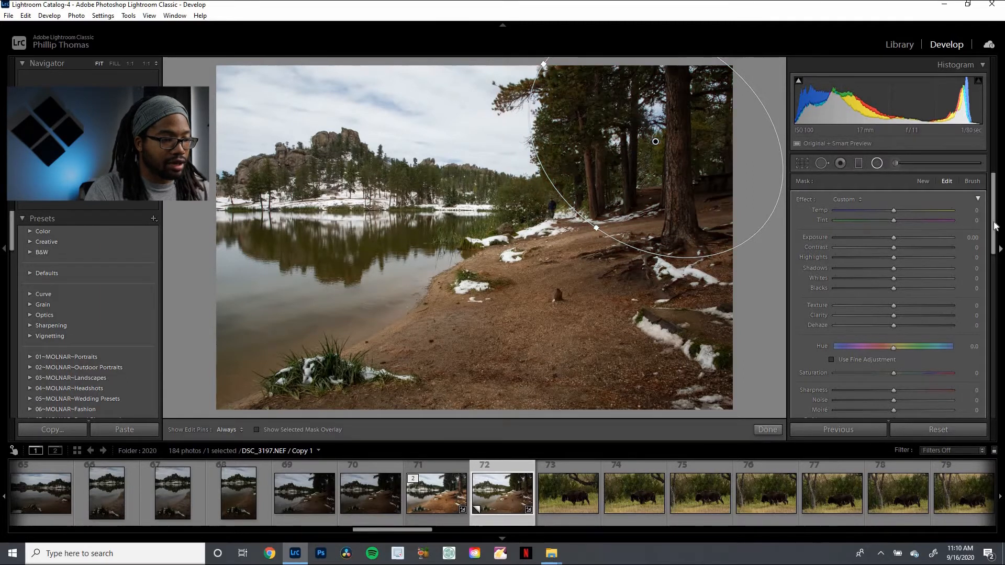
- Set the tree filter's exposure to 0.39 and shadows to 12, and finish editing the filter
left_click(900, 237)
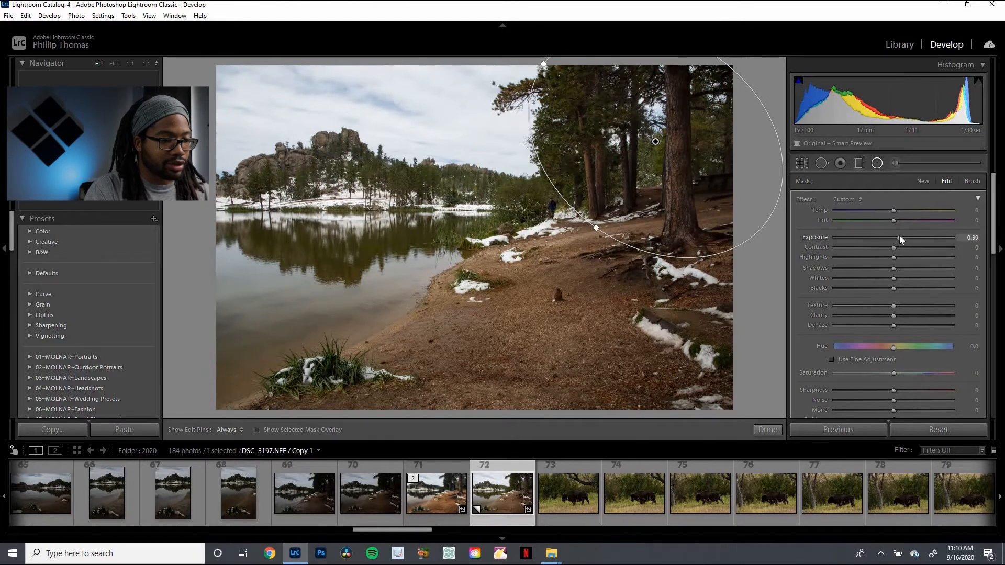
left_click(901, 269)
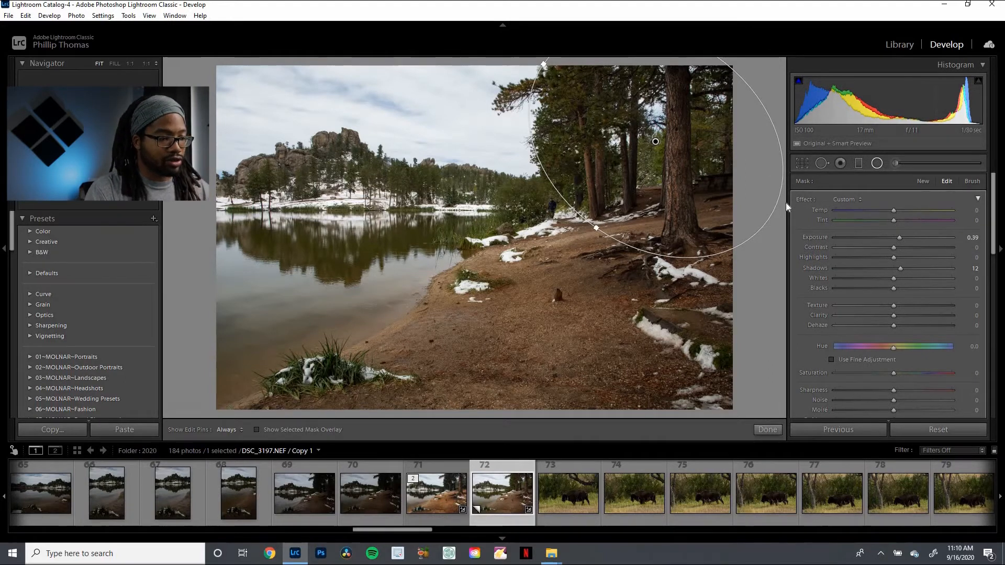
left_click(766, 429)
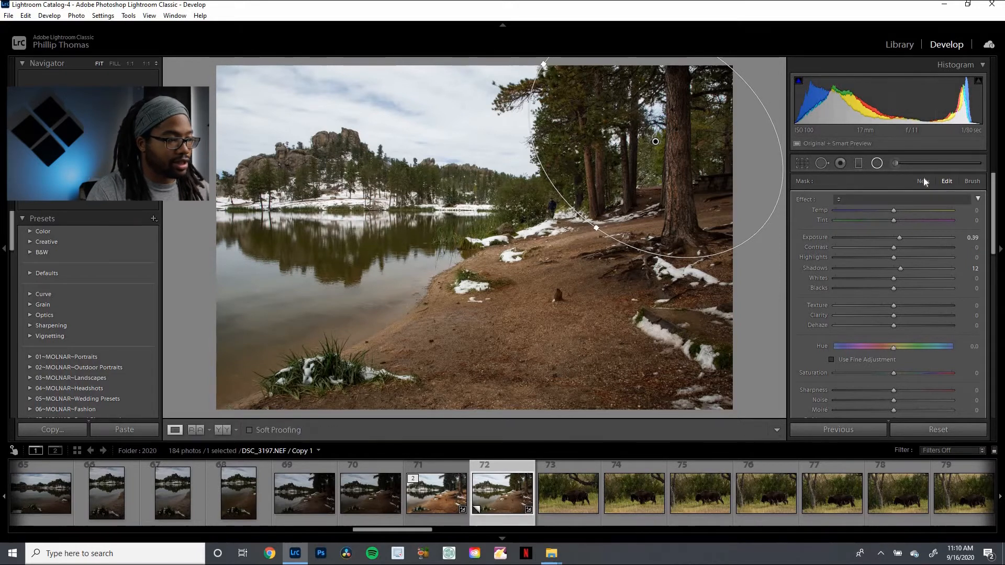
- Draw a second radial filter as a wide ellipse over the rock formation and far shoreline, and check its mask overlay
left_click(878, 164)
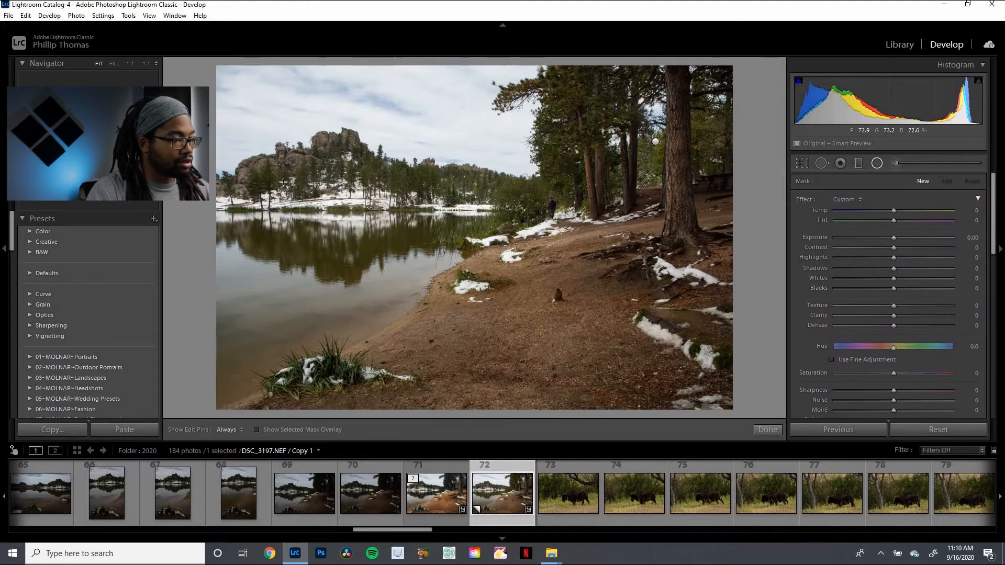
left_click_drag(337, 192, 458, 206)
left_click_drag(269, 181, 356, 187)
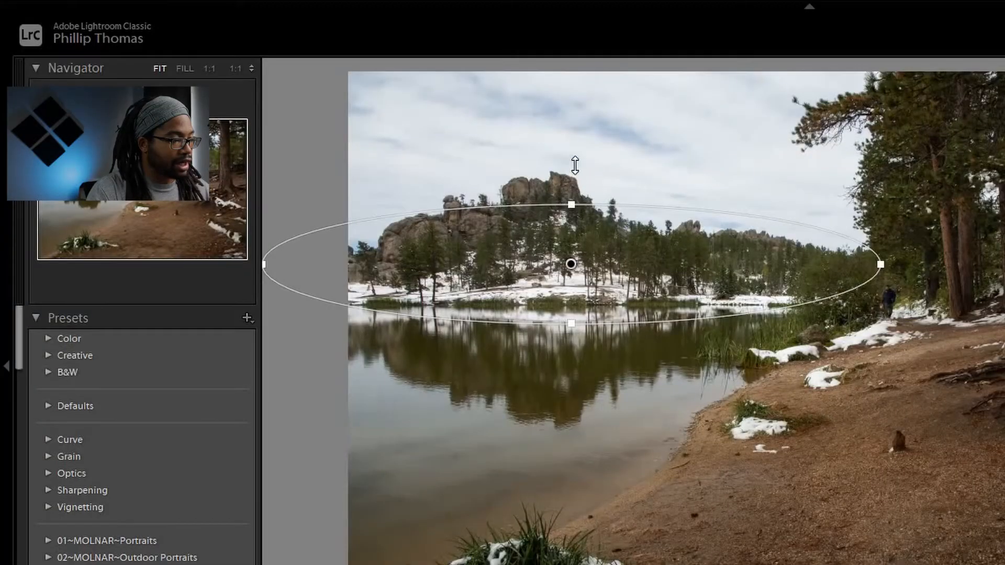
left_click_drag(575, 165, 572, 181)
left_click_drag(573, 271, 588, 272)
left_click_drag(589, 182, 589, 167)
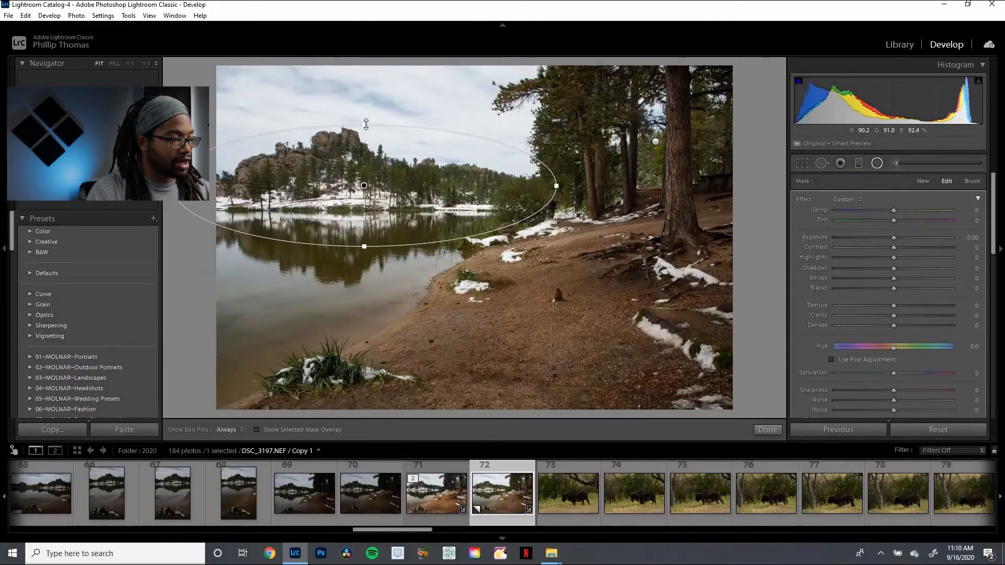
key("o")
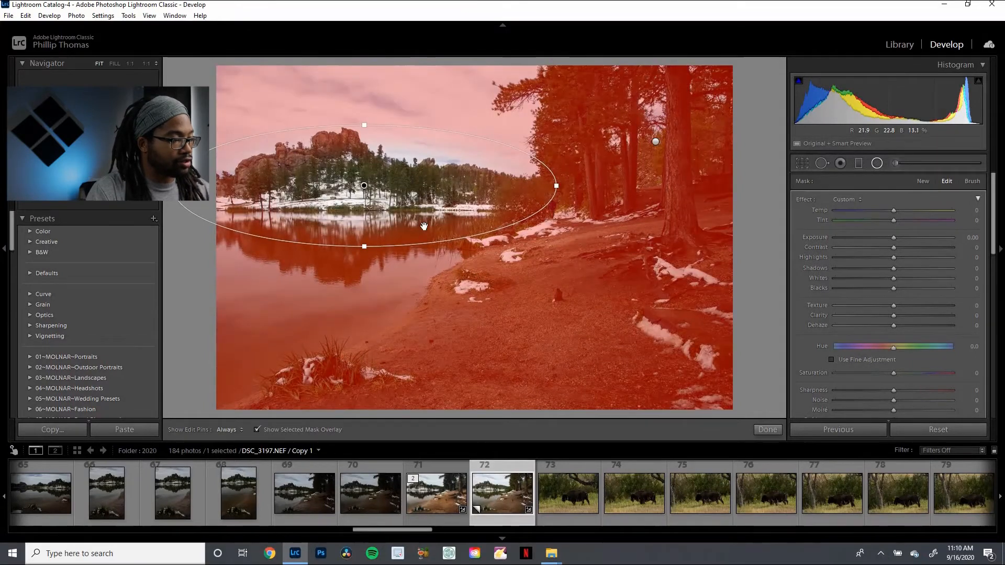
key("o")
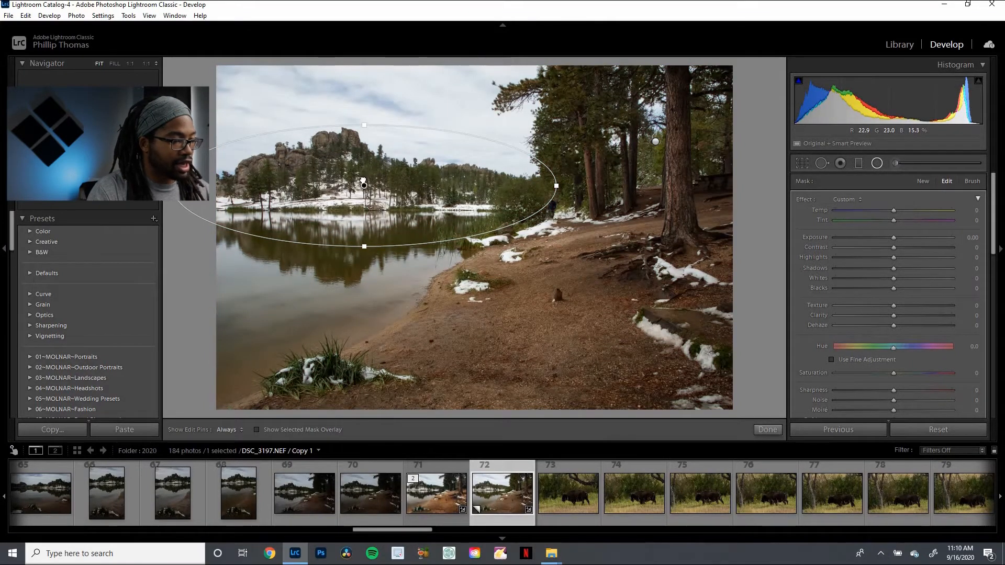
- Set the far-shore filter's exposure to -0.29, fine-tune the ellipse's position and height, and finish editing it
left_click_drag(364, 182, 361, 176)
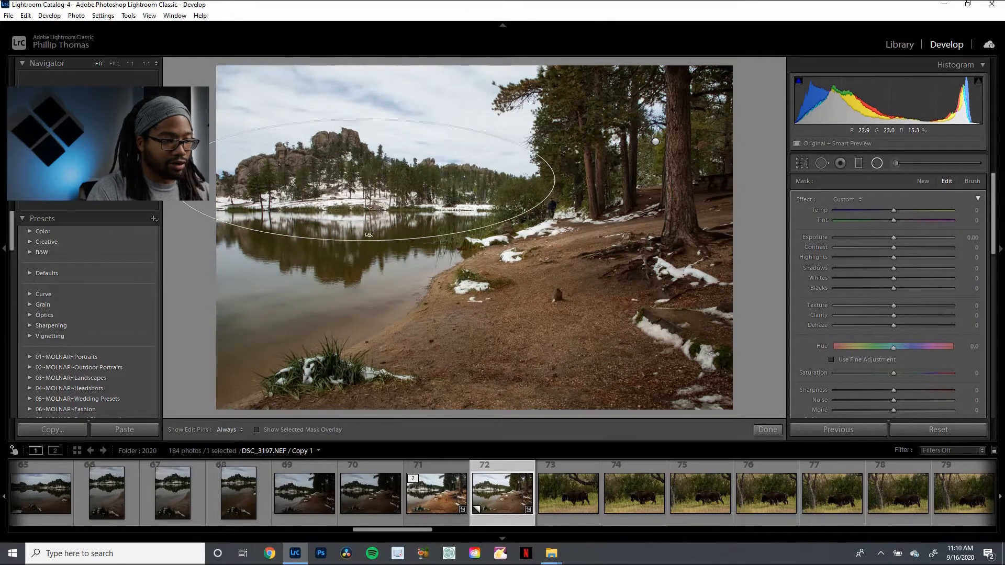
left_click(890, 238)
left_click_drag(362, 244, 362, 248)
left_click_drag(364, 183, 365, 188)
left_click_drag(362, 122, 361, 126)
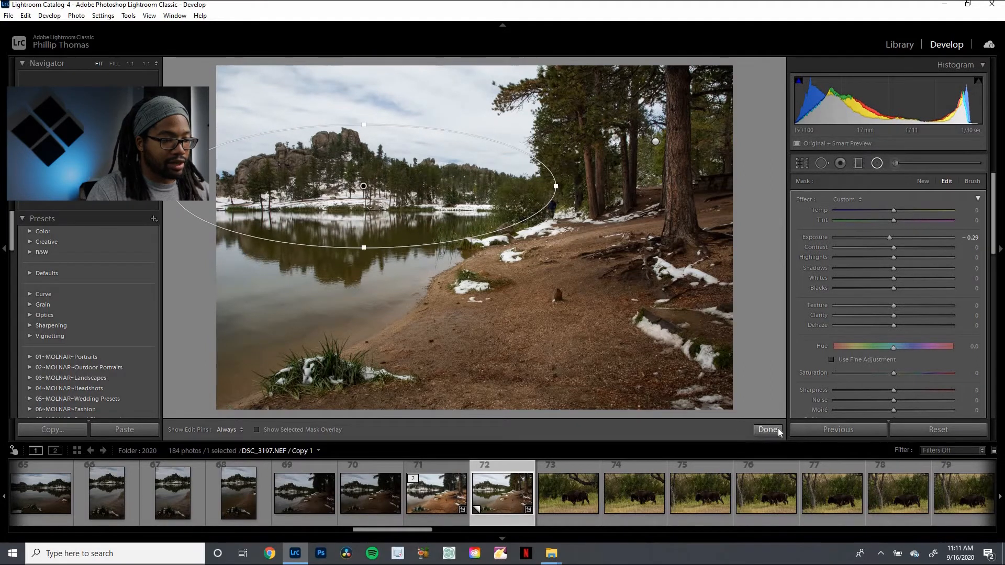
left_click(877, 164)
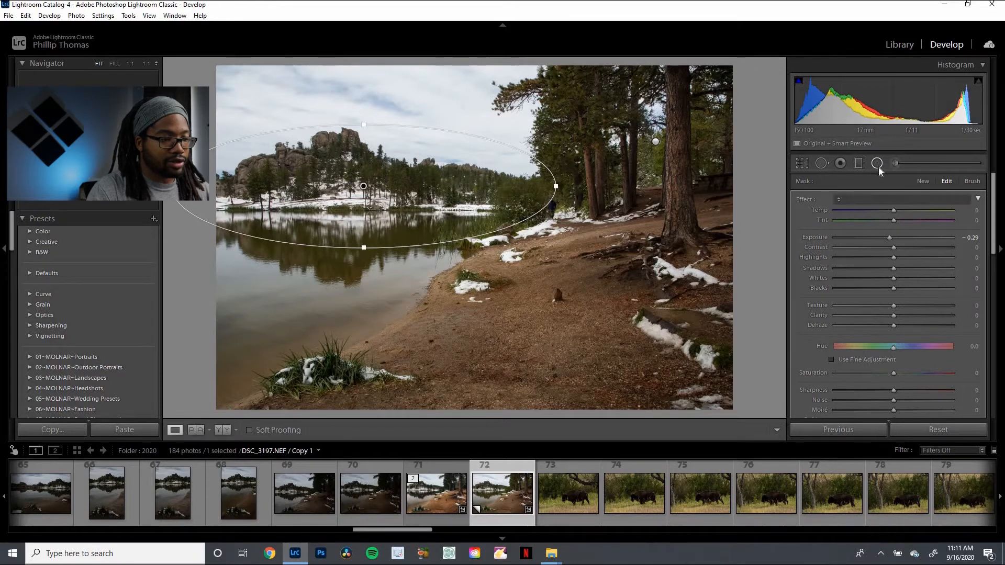
- Draw a third radial filter as an ellipse enclosing the snowy grass clump in the photo's lower left
left_click(878, 164)
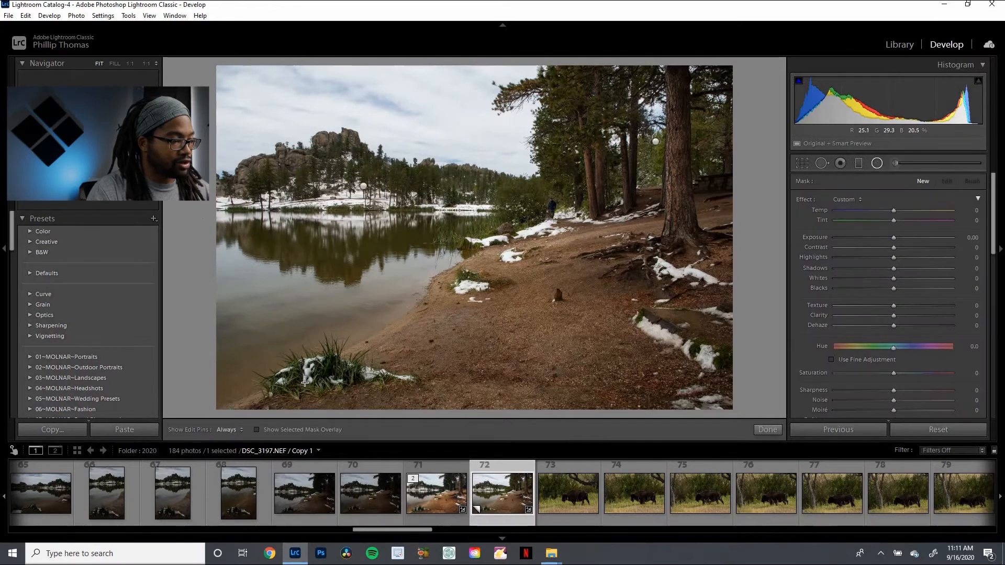
left_click_drag(294, 380, 361, 404)
mouse_move(327, 368)
left_mouse_down()
mouse_move(346, 361)
mouse_move(330, 332)
left_mouse_up()
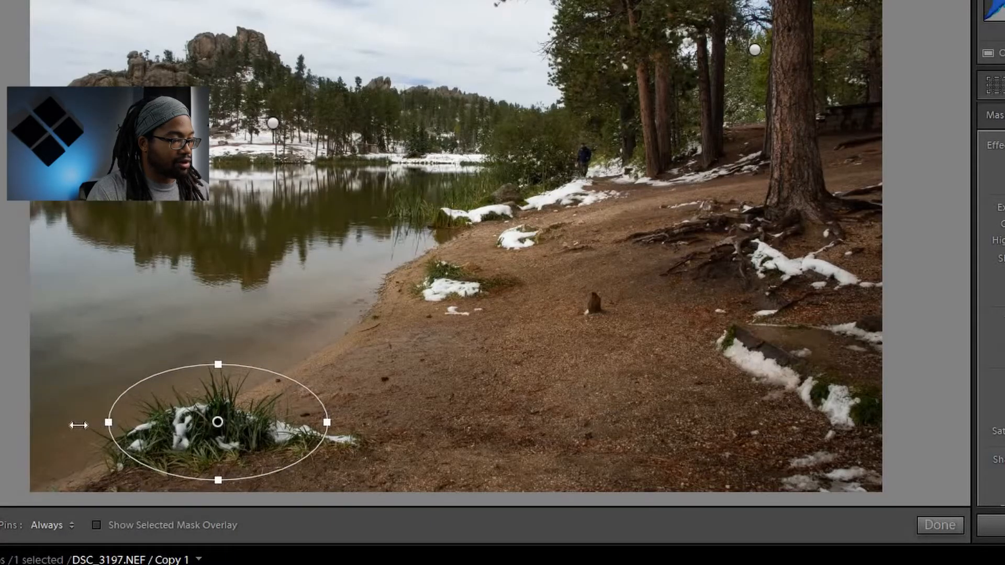
left_click_drag(79, 425, 76, 425)
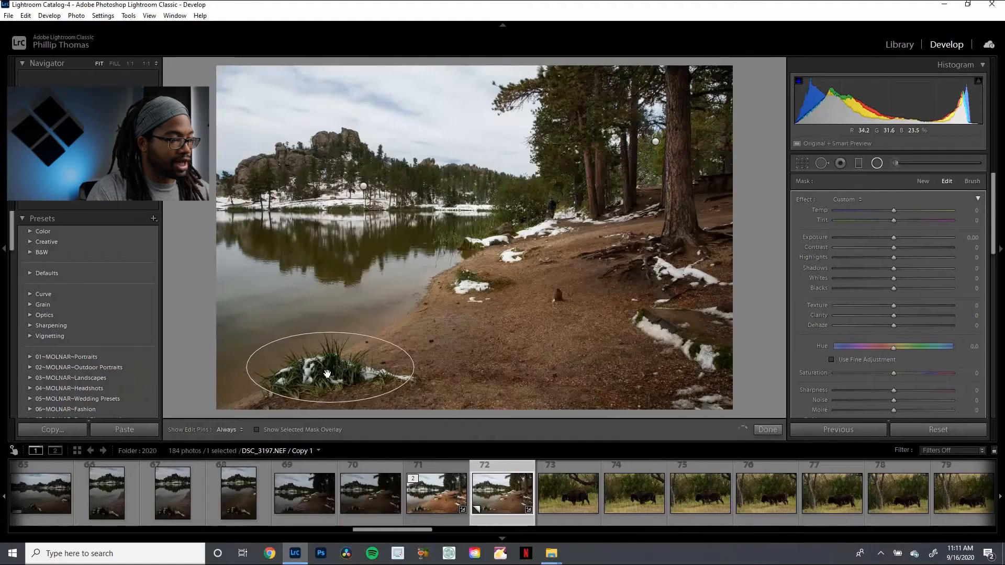
- Set the grass filter's exposure to 0.43 and invert its mask to affect the inside, checking it with the overlay
left_click(900, 237)
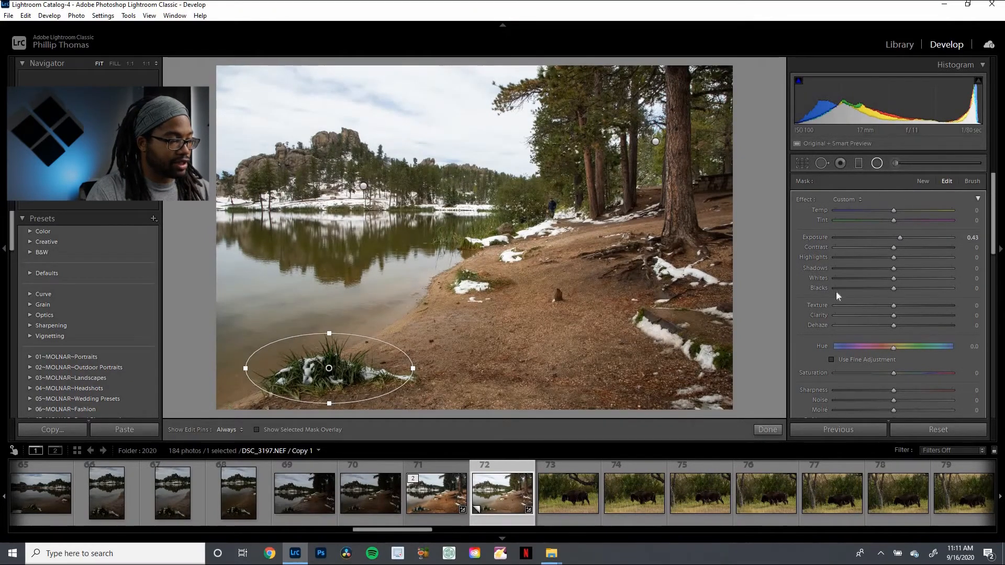
key("o")
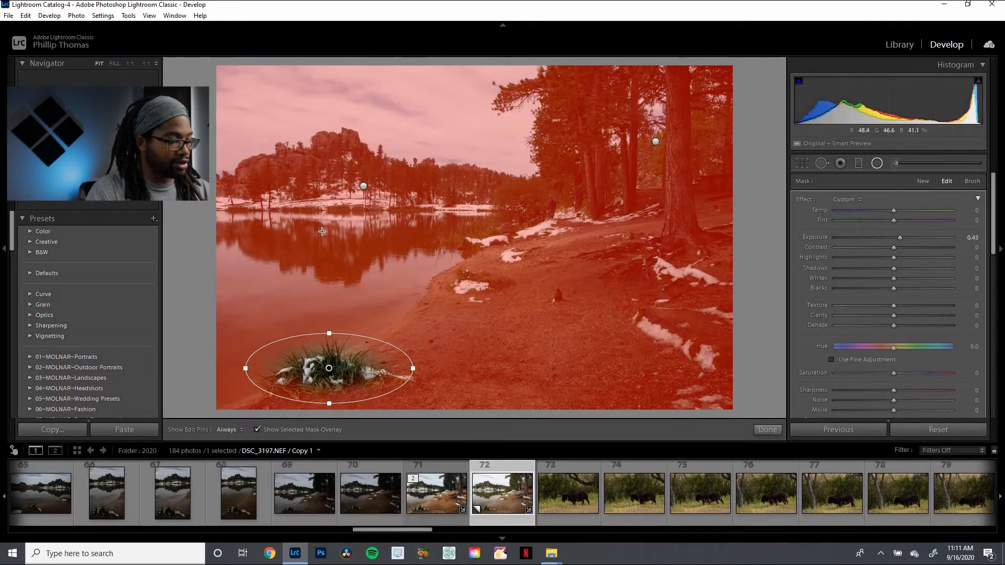
key("apostrophe")
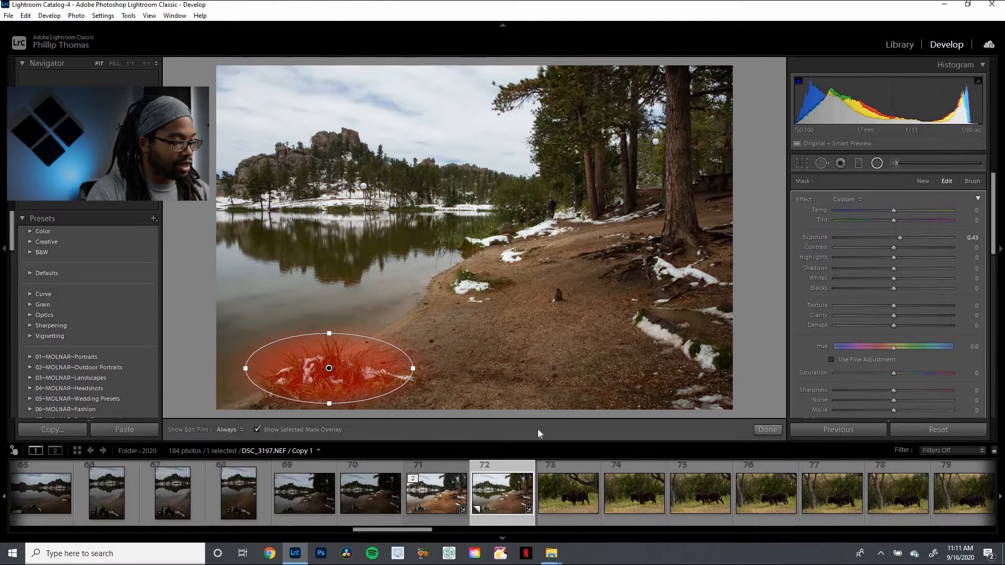
key("o")
left_click_drag(330, 375, 330, 376)
- Apply a Color range mask to the grass filter, sampling colors from the clump, and set the amount to 100 with the overlay shown
left_click_drag(995, 250, 991, 318)
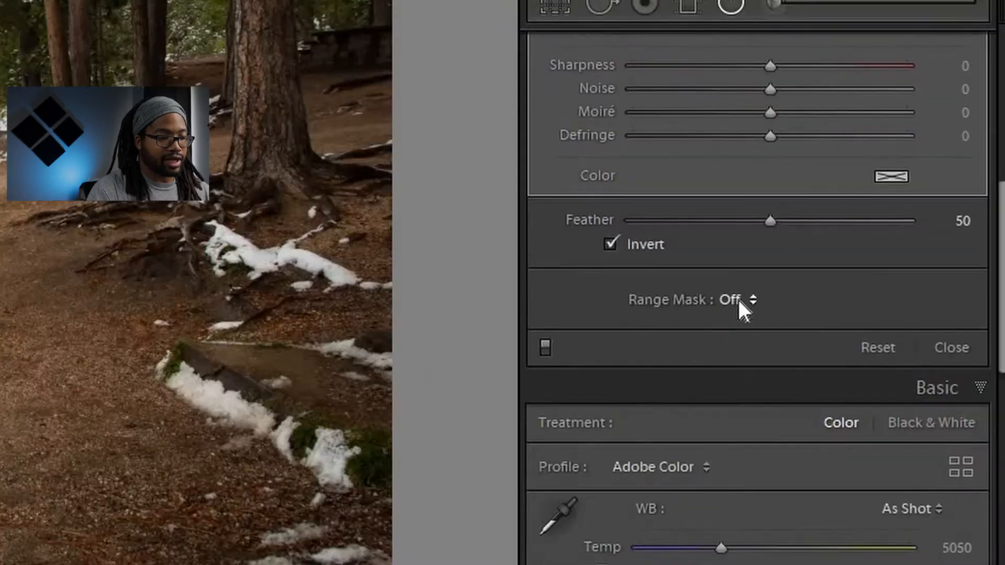
left_click(880, 288)
left_click(708, 358)
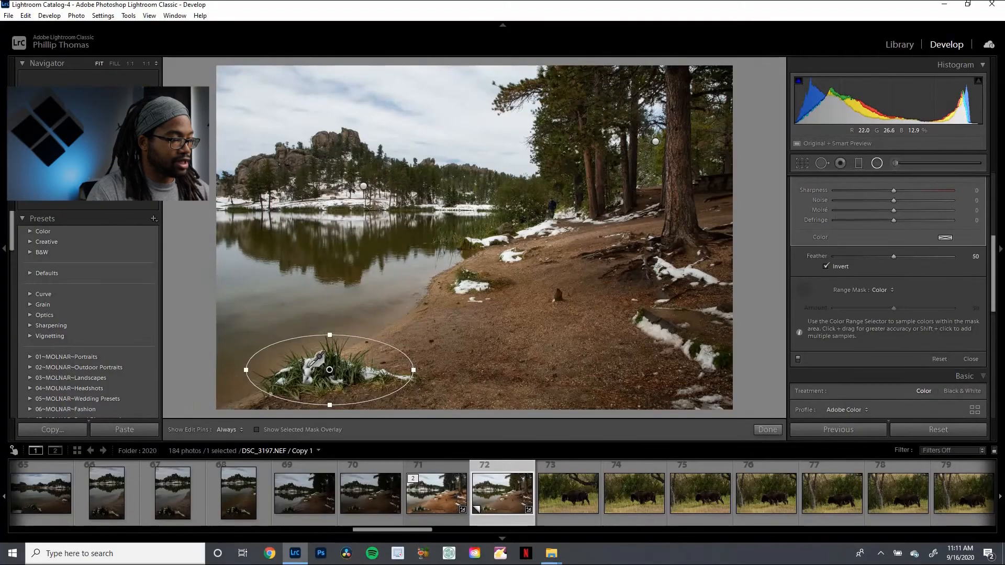
left_click_drag(307, 367, 326, 377)
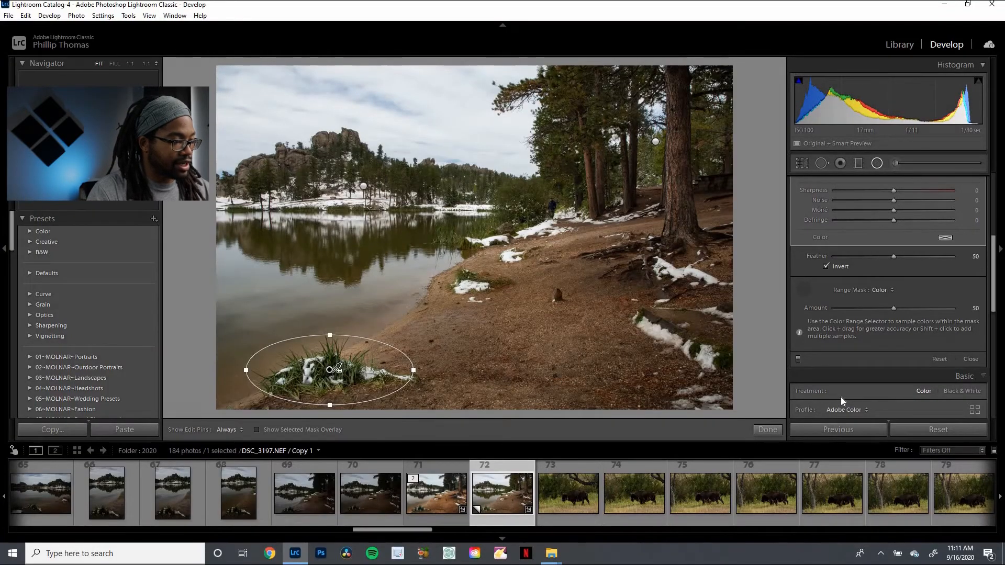
key("o")
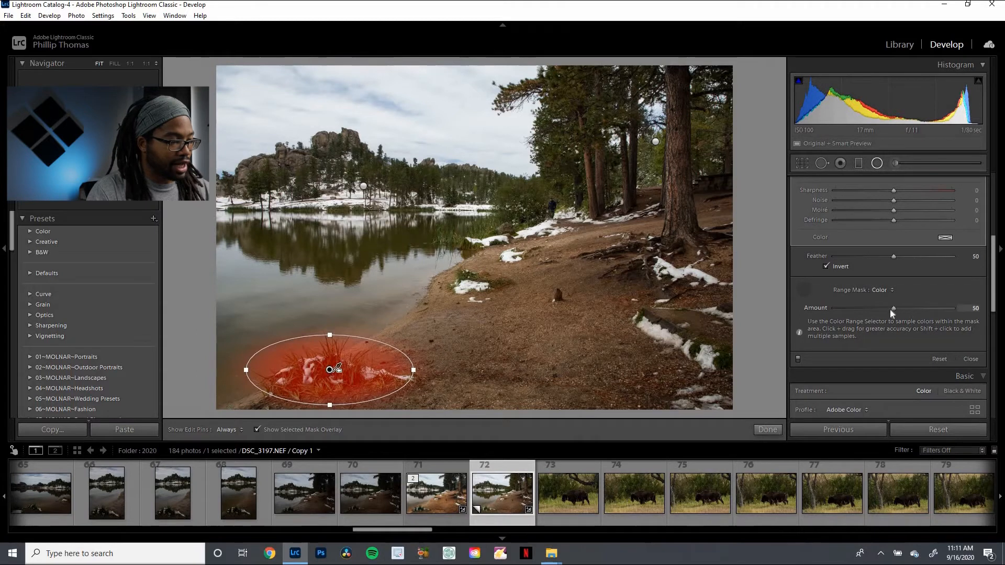
left_click_drag(836, 310, 962, 317)
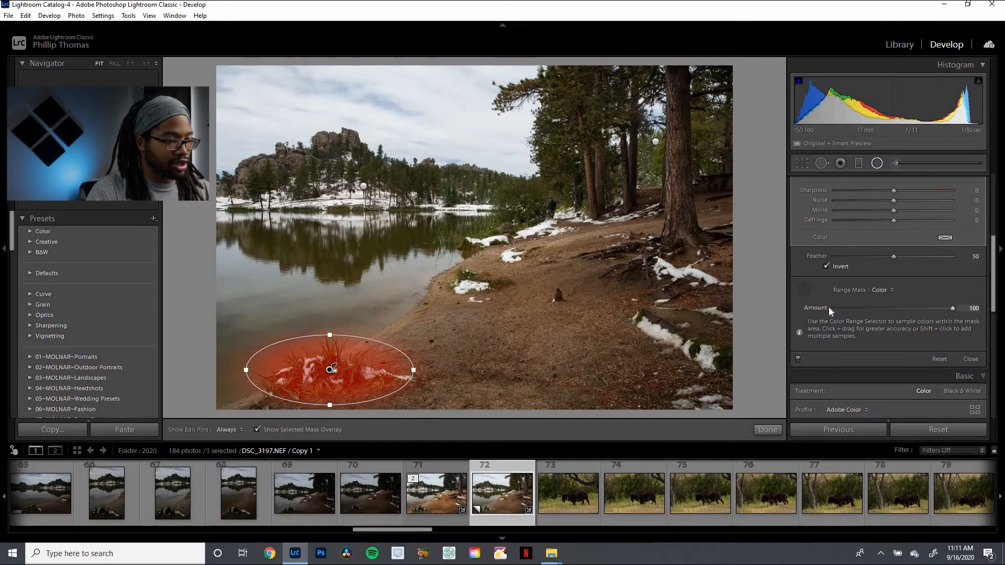
- Hide the grass filter's mask overlay and finish editing the filter
key("o")
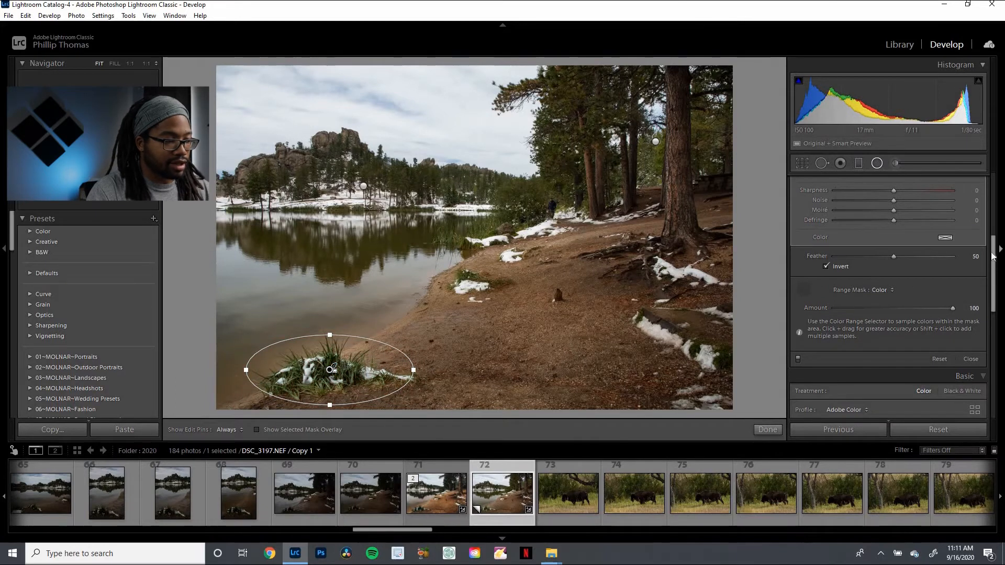
scroll(992, 256, "up", 3)
scroll(989, 260, "down", 1)
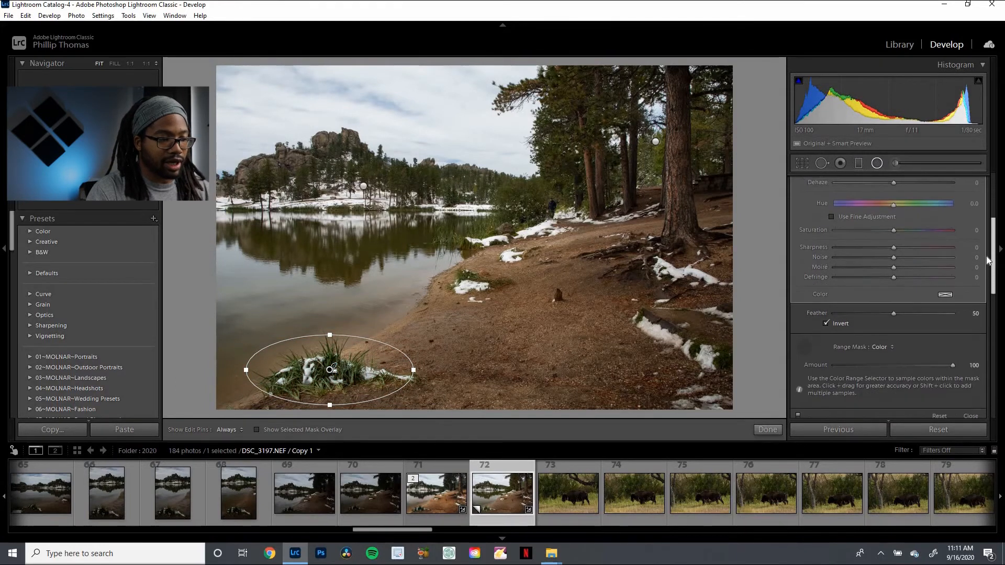
scroll(984, 232, "up", 5)
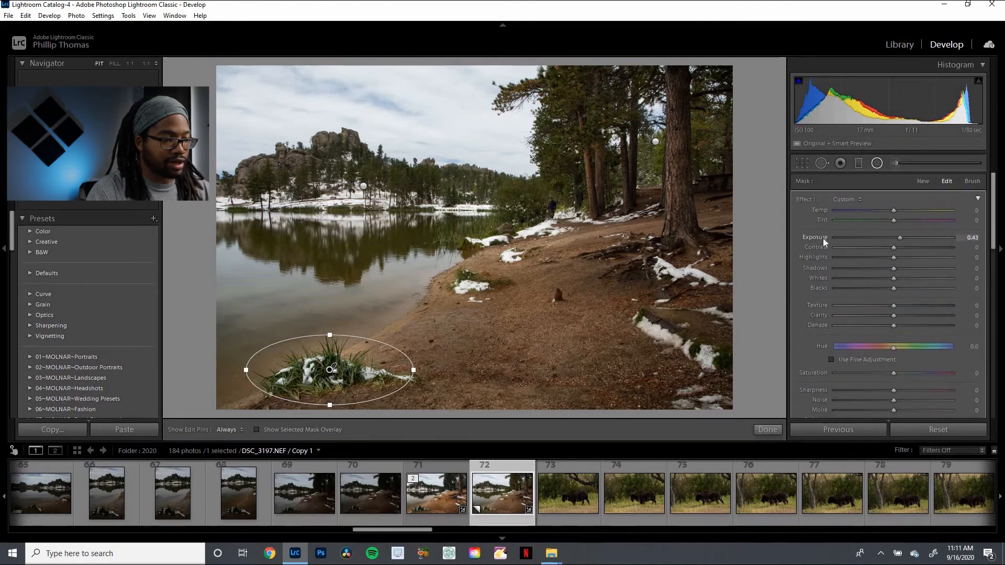
left_click(775, 429)
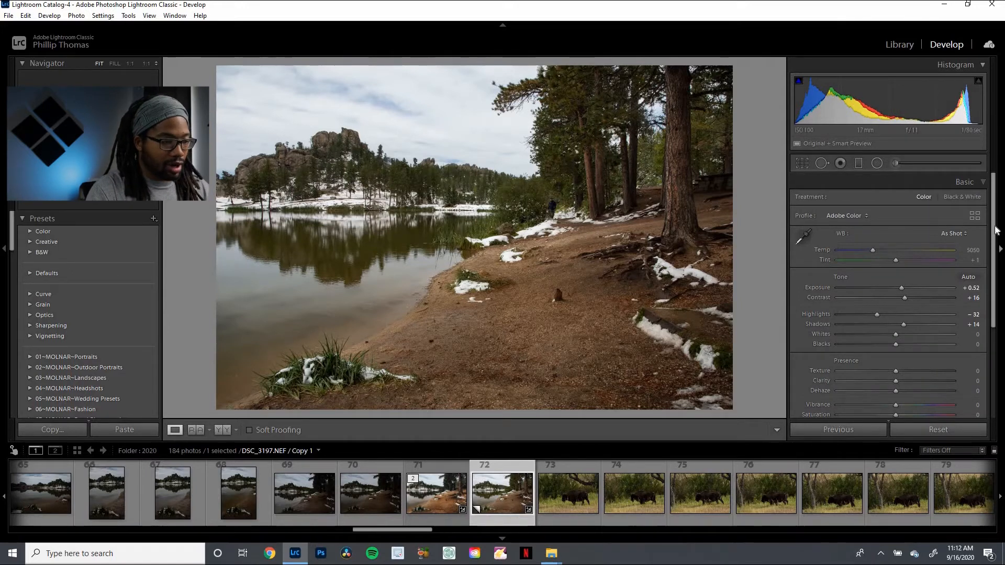
scroll(990, 240, "down", 1)
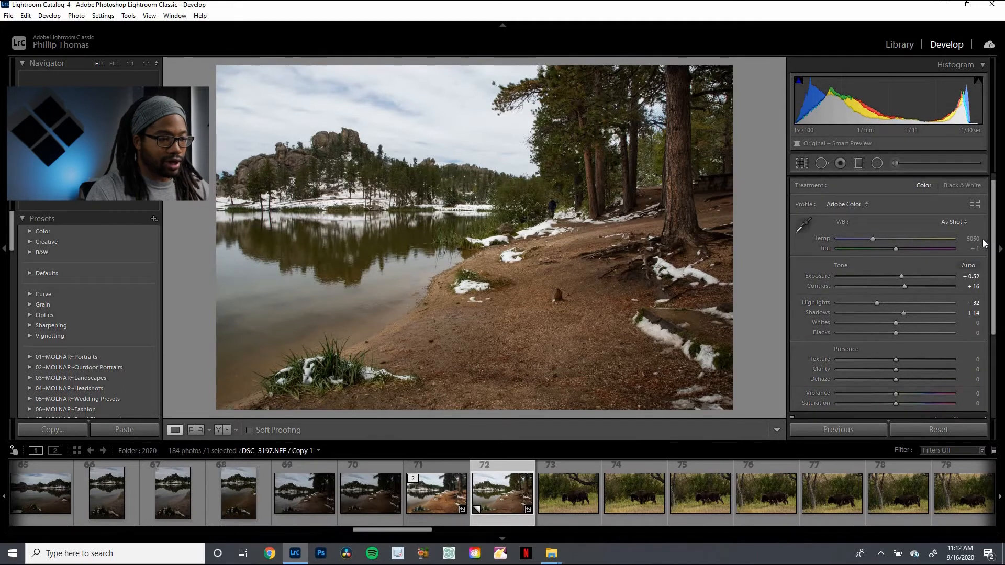
- Reselect the grass clump's radial filter and switch its mask to Brush mode, checking the Erase brush
left_click(877, 163)
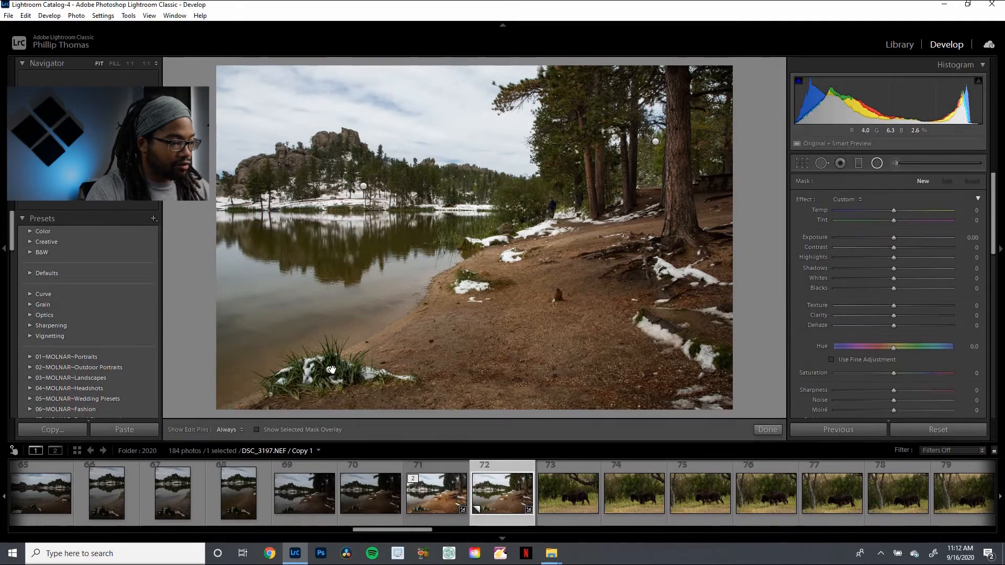
left_click_drag(332, 370, 414, 405)
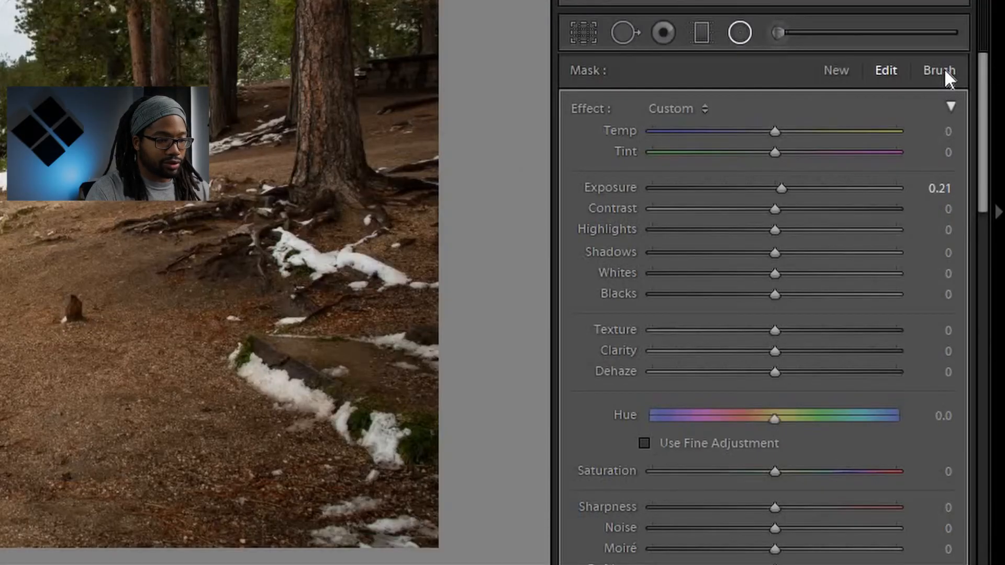
left_click(944, 68)
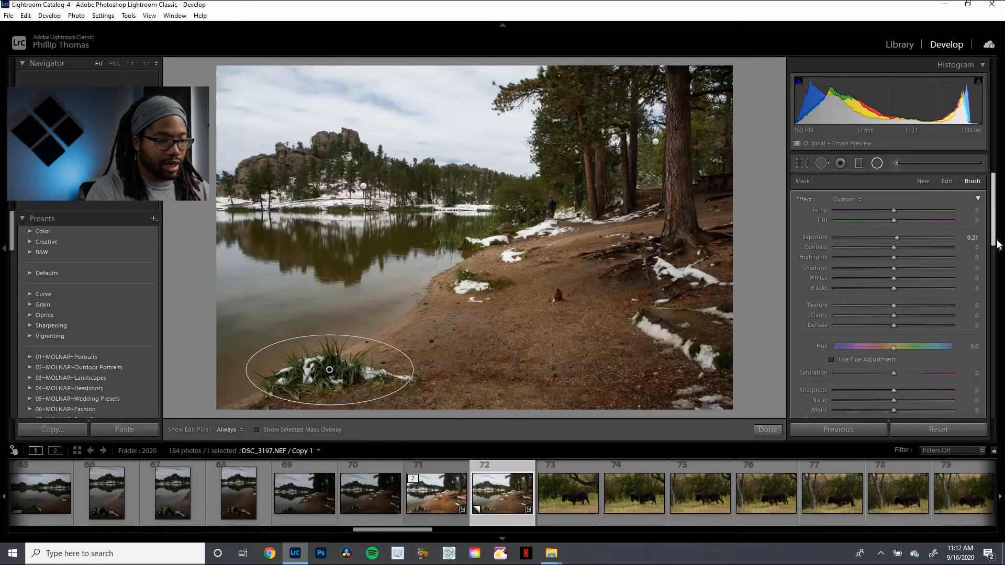
scroll(999, 249, "down", 3)
scroll(999, 249, "down", 1)
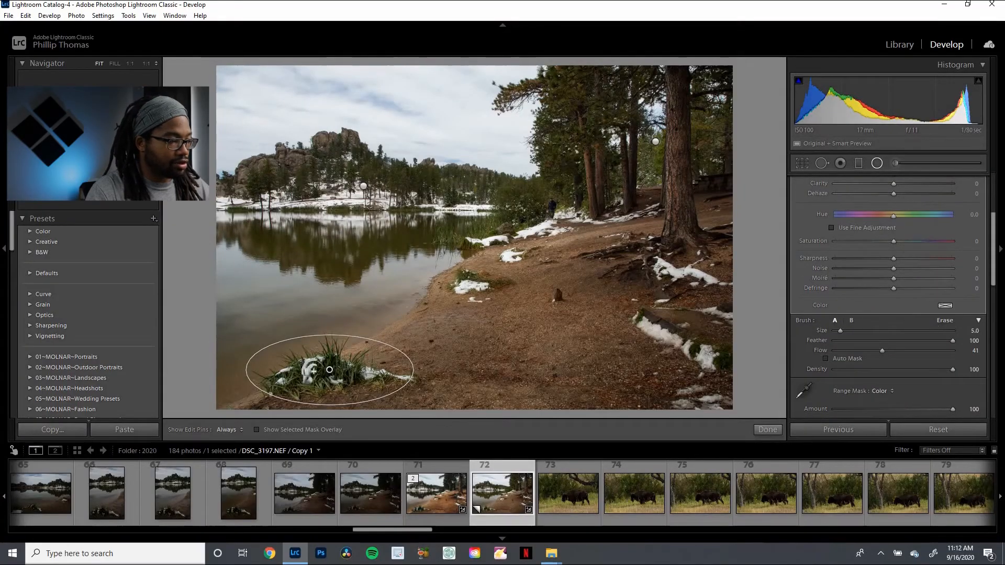
key("alt")
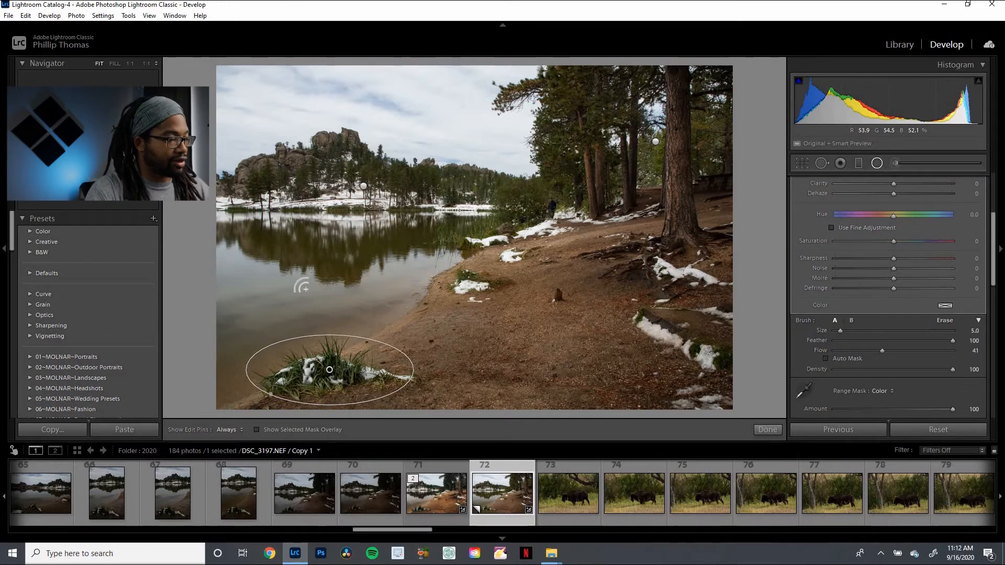
key("alt")
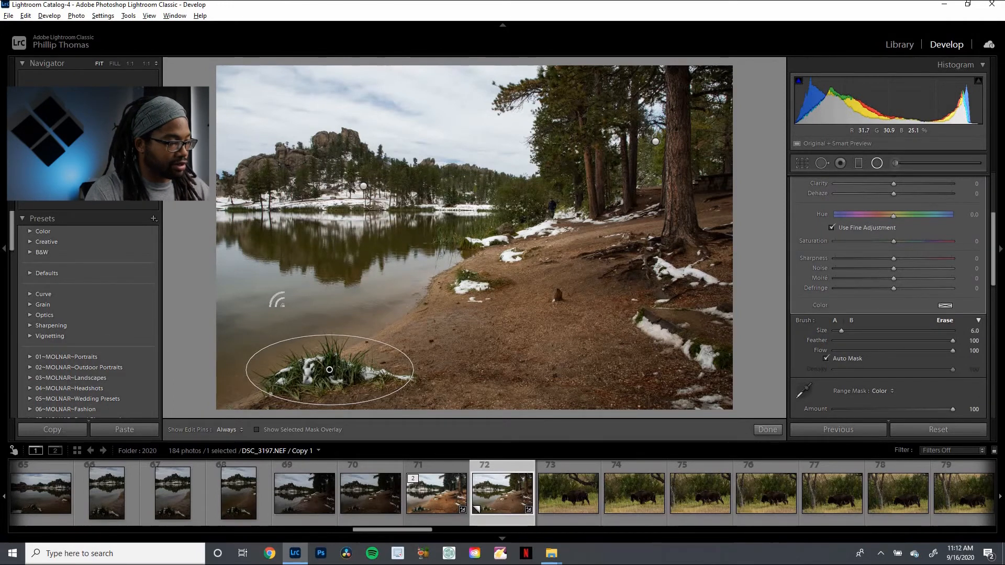
- With the overlay shown at 1:1, erase the grass filter's mask from the water beside the clump using an enlarged Auto Mask eraser brush
key("o")
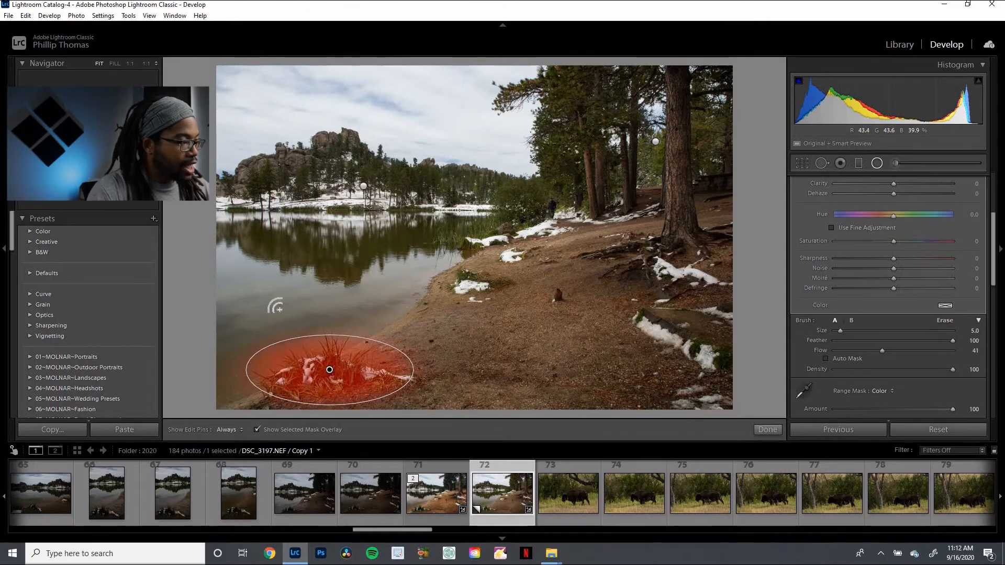
left_click(131, 64)
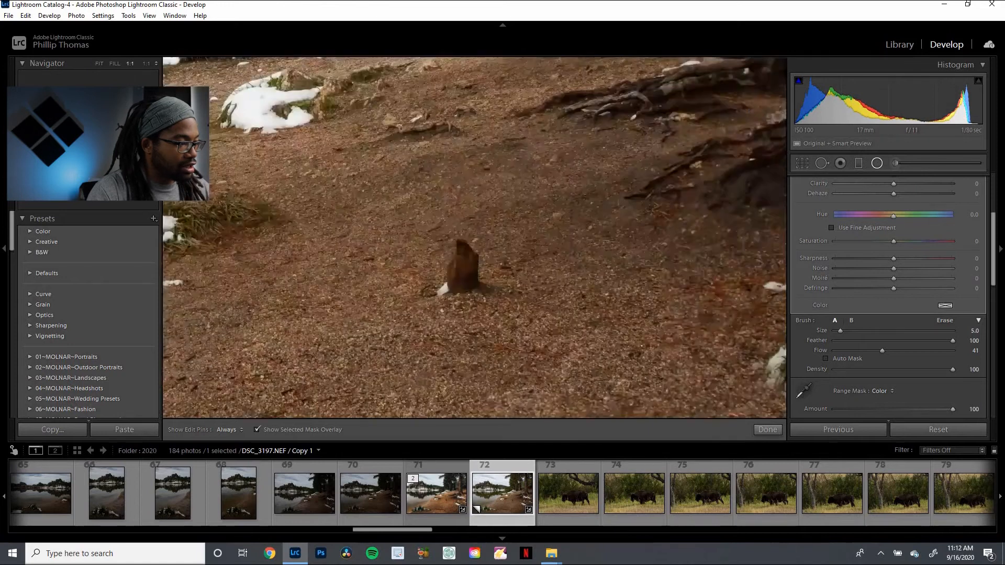
left_click(48, 181)
left_click_drag(48, 181, 40, 171)
key("bracketright")
key("alt")
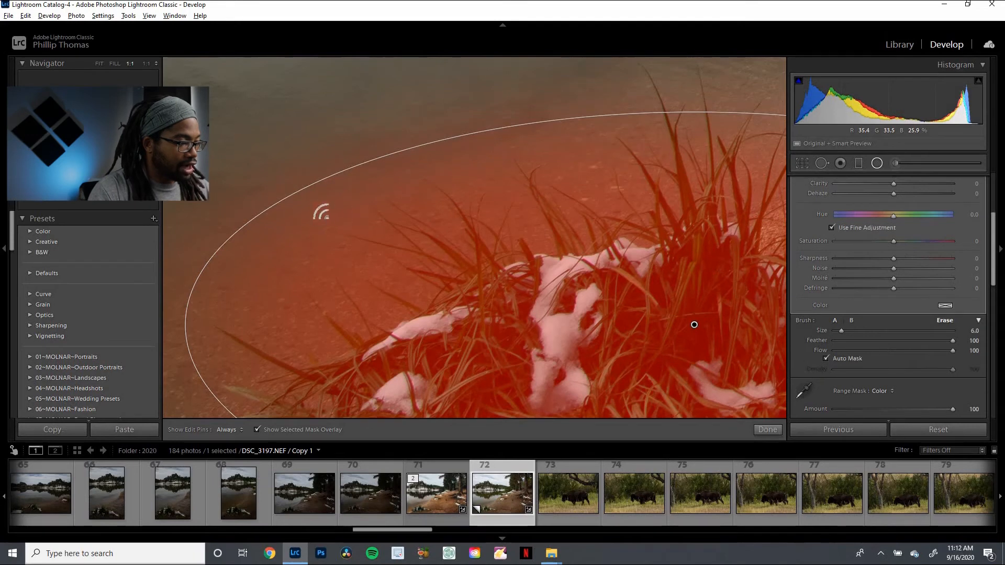
left_click_drag(329, 210, 270, 235)
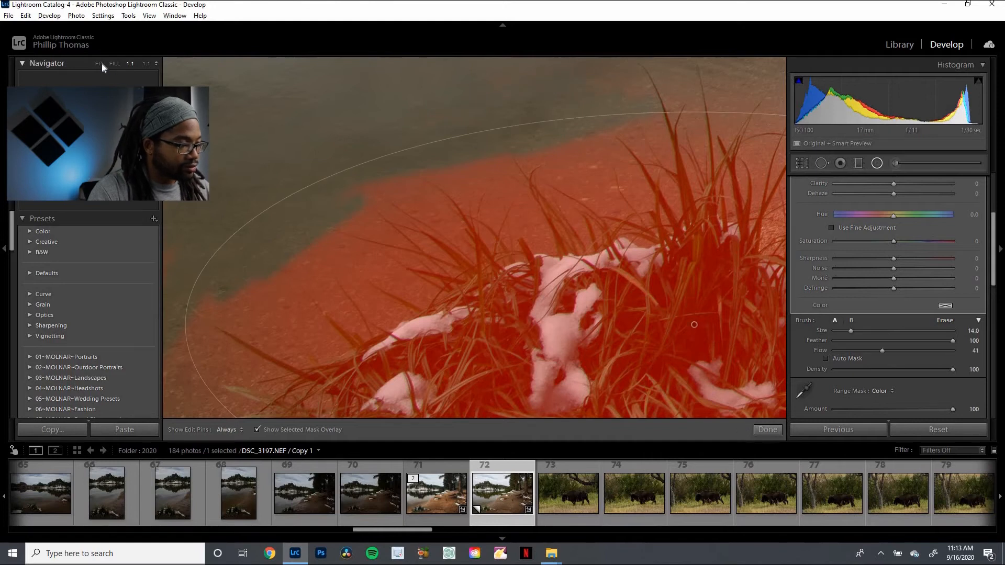
left_click(99, 63)
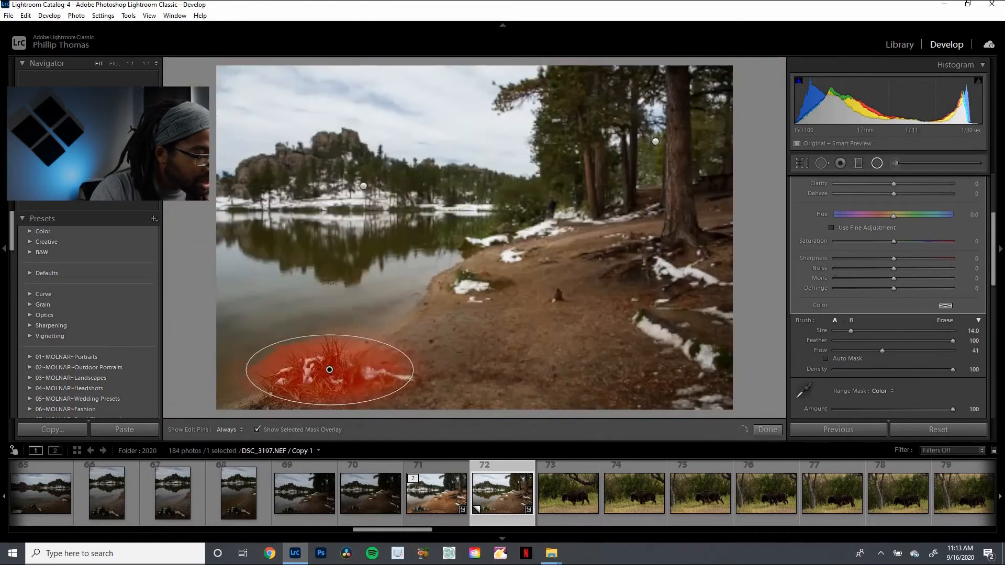